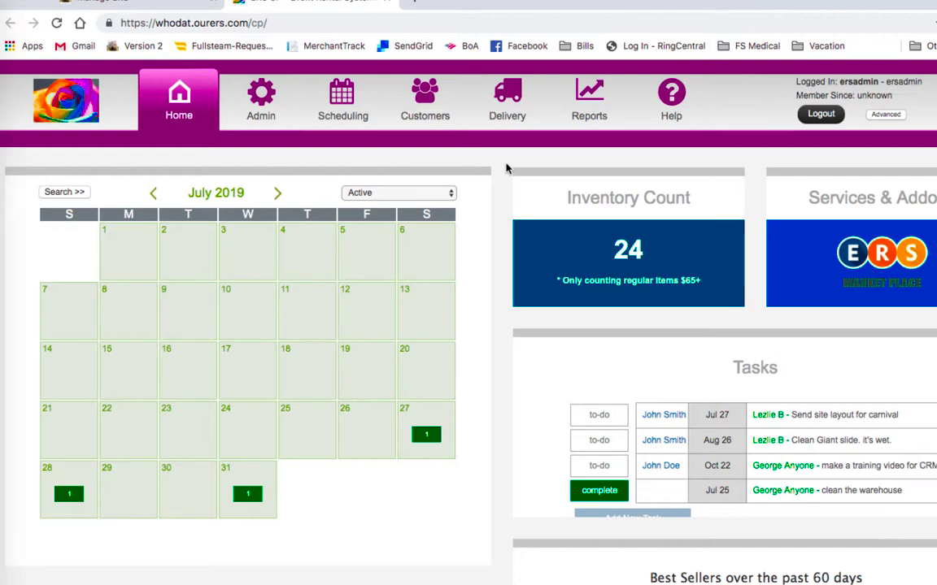
# Step: Switch from the home dashboard to the Admin tab
pyautogui.click(237, 88)
pyautogui.moveTo(226, 160)
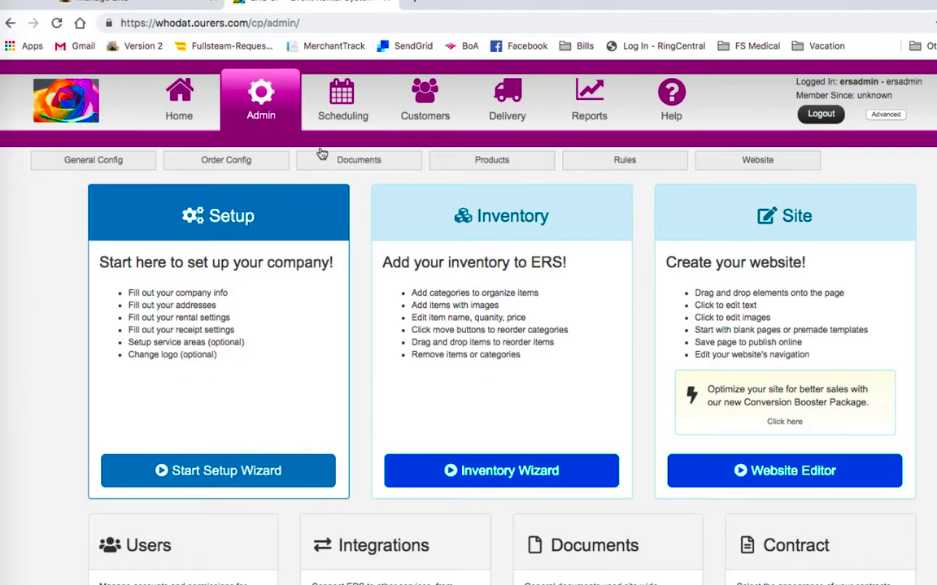
# Step: Open the Setup Surfaces list, which shows Asphalt priced at 75
pyautogui.click(233, 260)
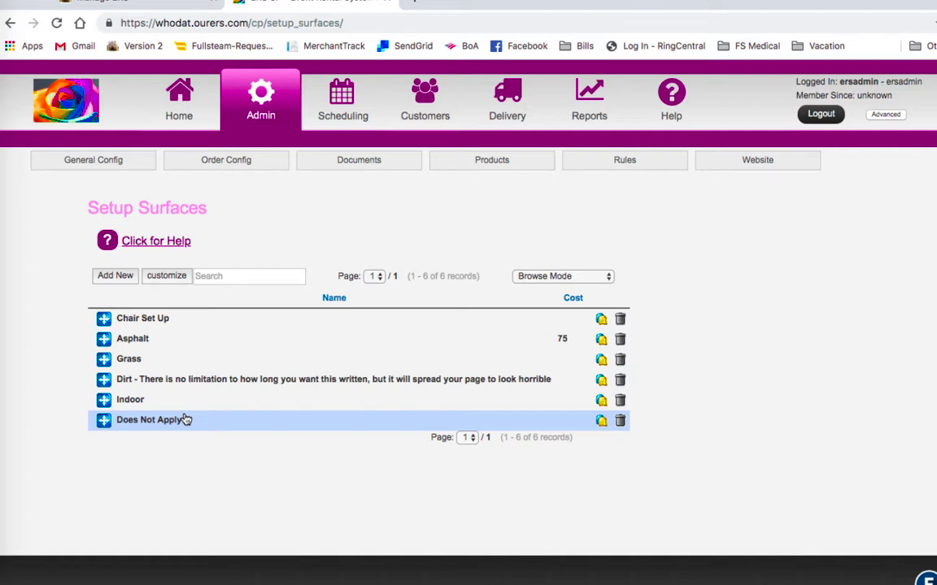
pyautogui.click(162, 341)
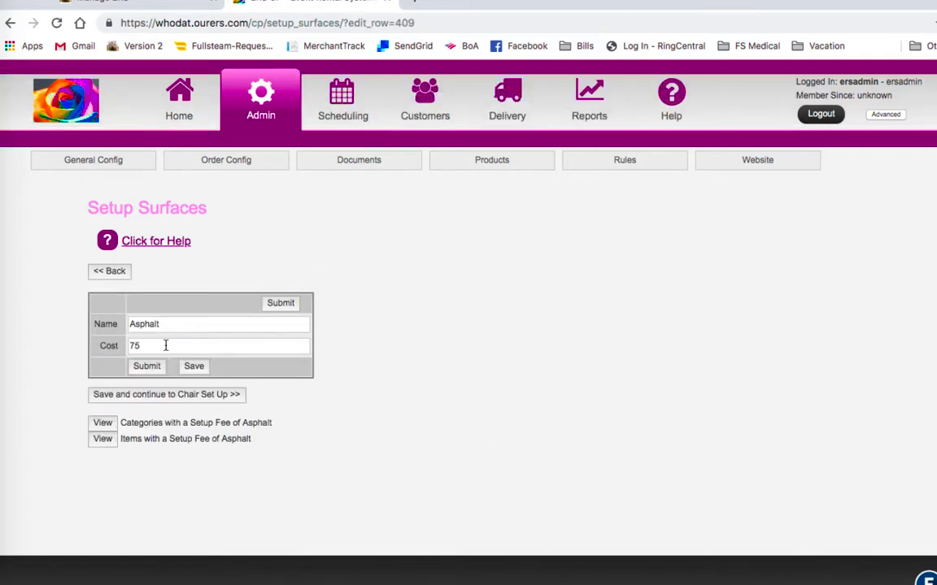
pyautogui.click(158, 347)
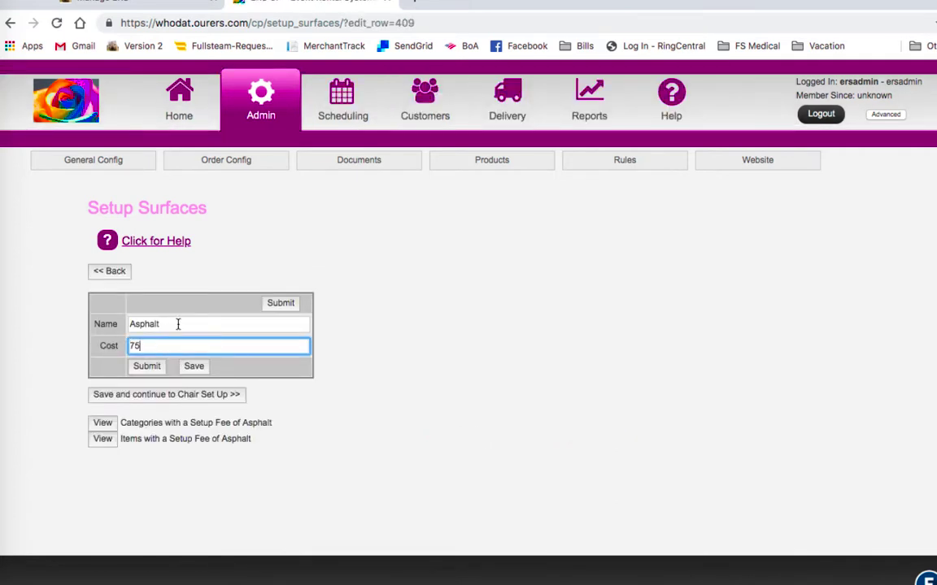
pyautogui.click(178, 324)
pyautogui.click(172, 346)
pyautogui.click(117, 274)
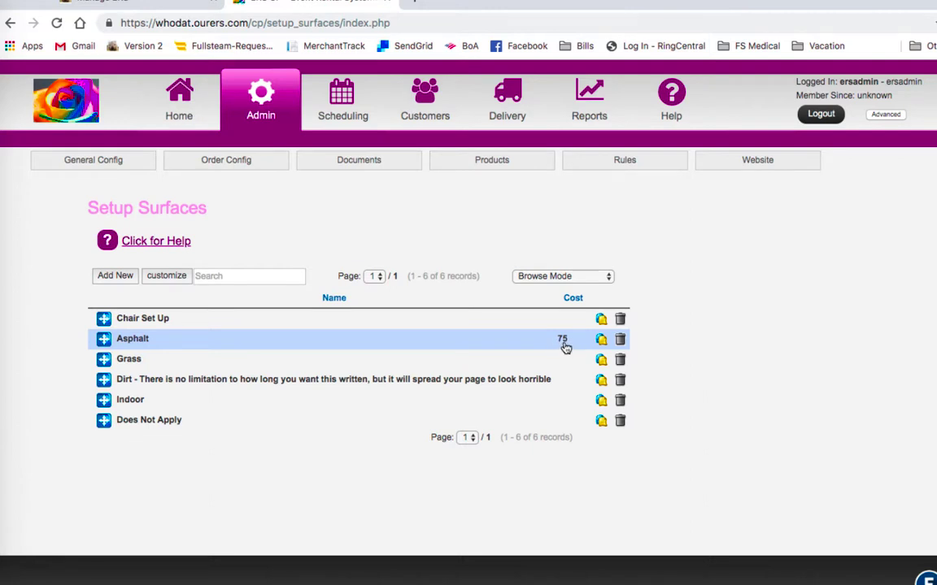
# Step: Open the Bounce Houses category for editing from Products > Categories
pyautogui.click(503, 165)
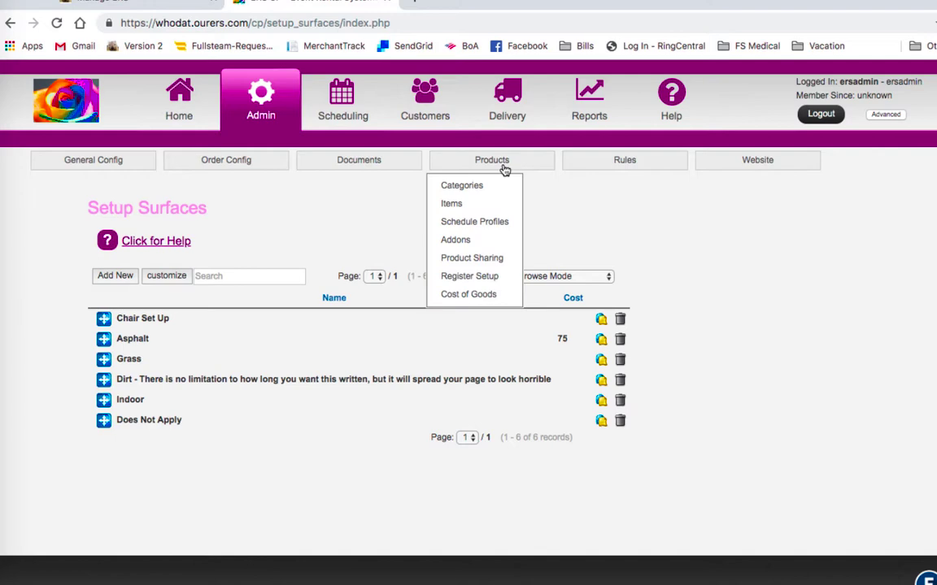
pyautogui.click(498, 184)
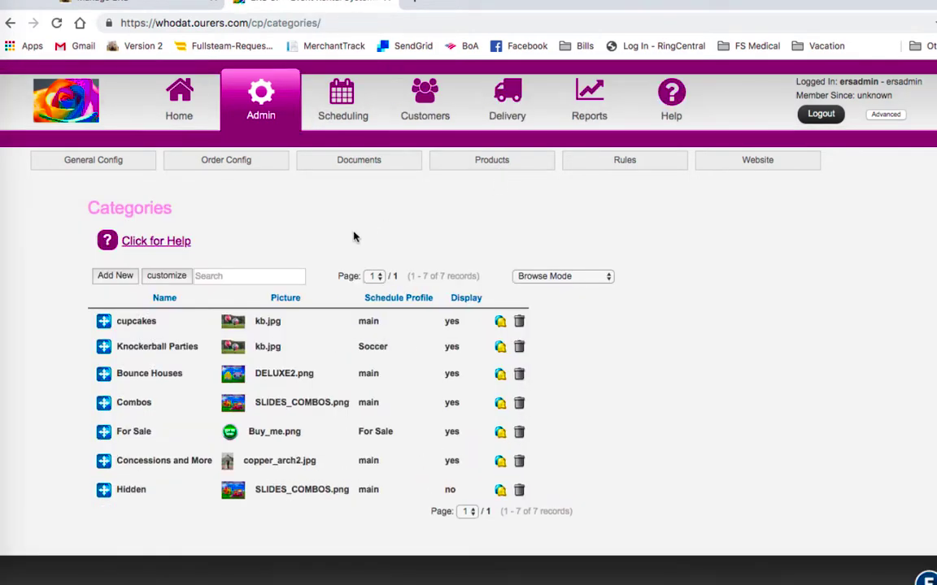
pyautogui.click(252, 384)
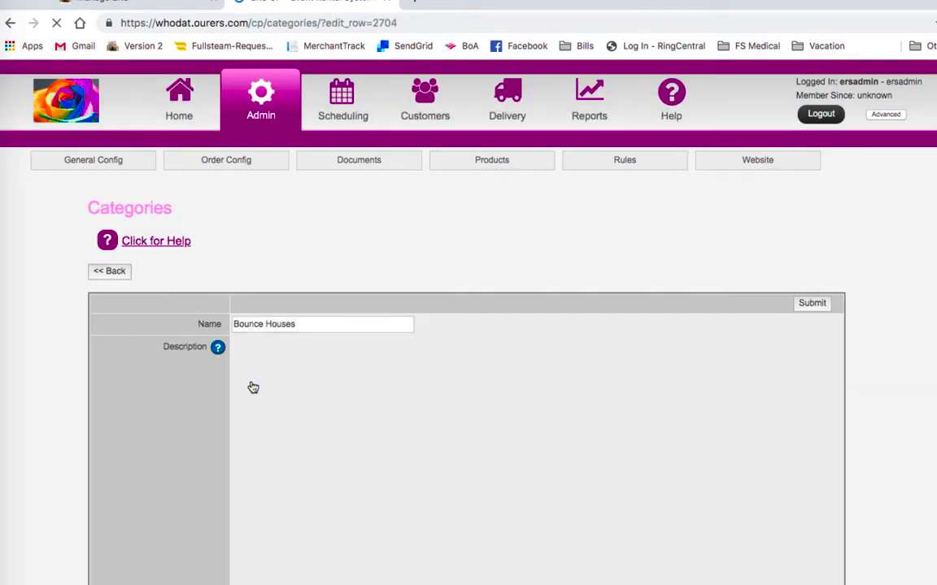
# Step: Set the category's Setup Fee to Asphalt with cost 75 and save
pyautogui.scroll(-5, 201, 412)
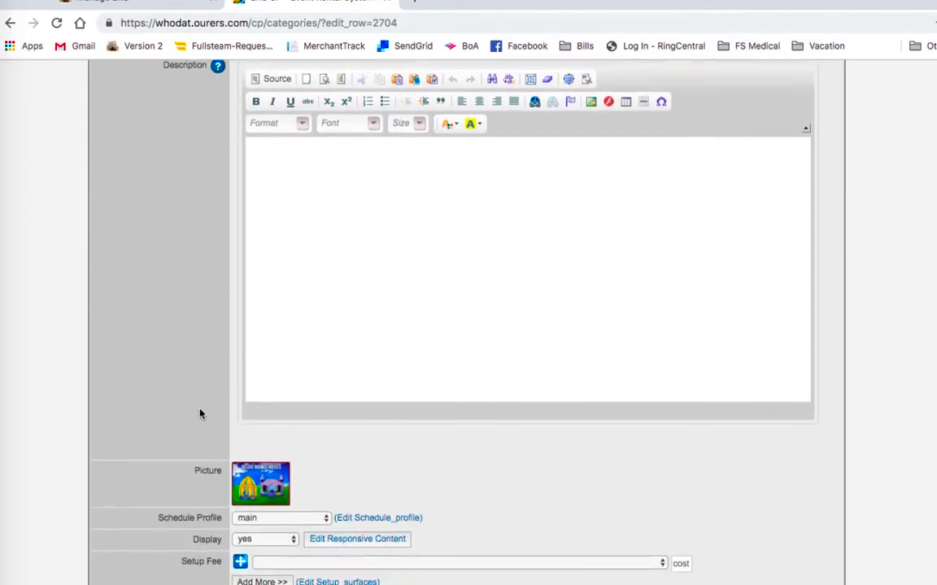
pyautogui.scroll(-4, 201, 413)
pyautogui.click(255, 411)
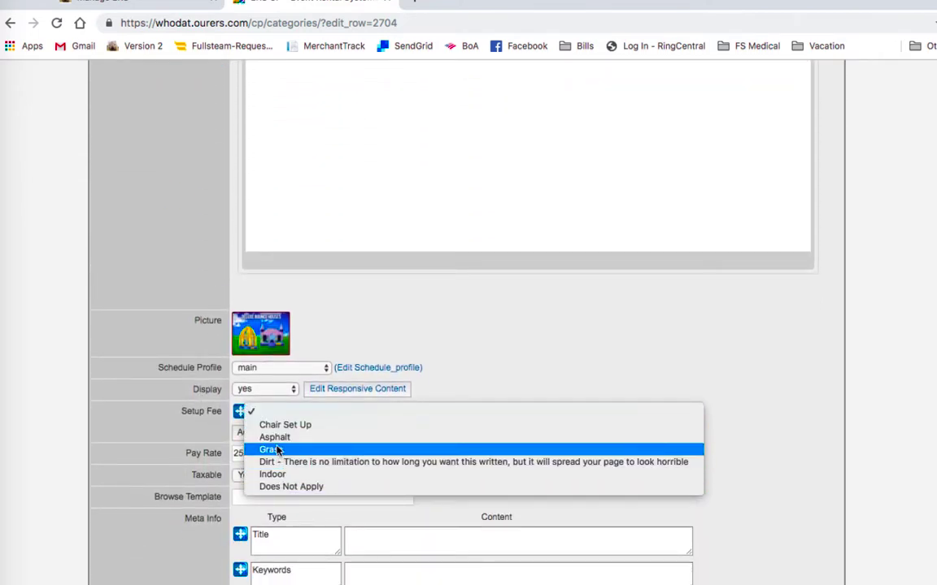
pyautogui.click(276, 438)
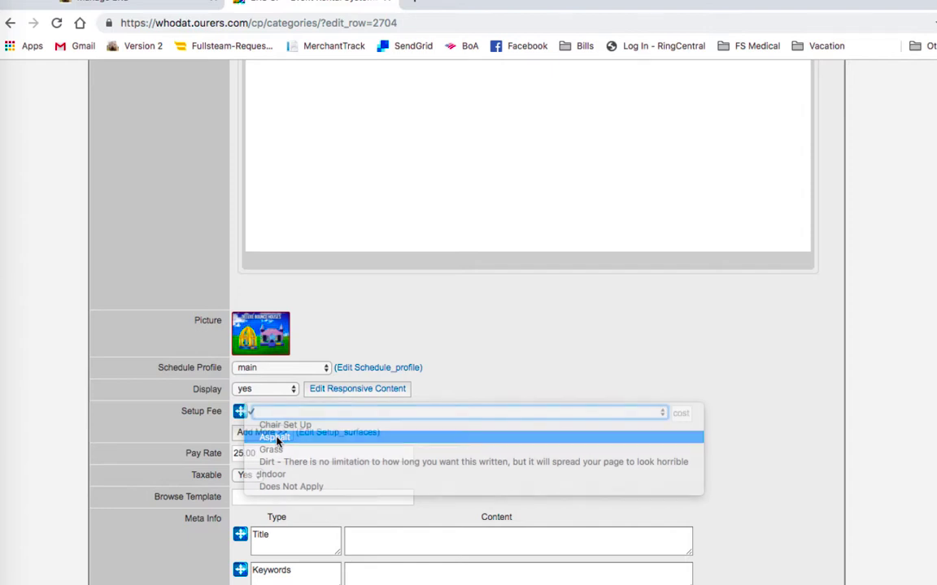
pyautogui.click(681, 414)
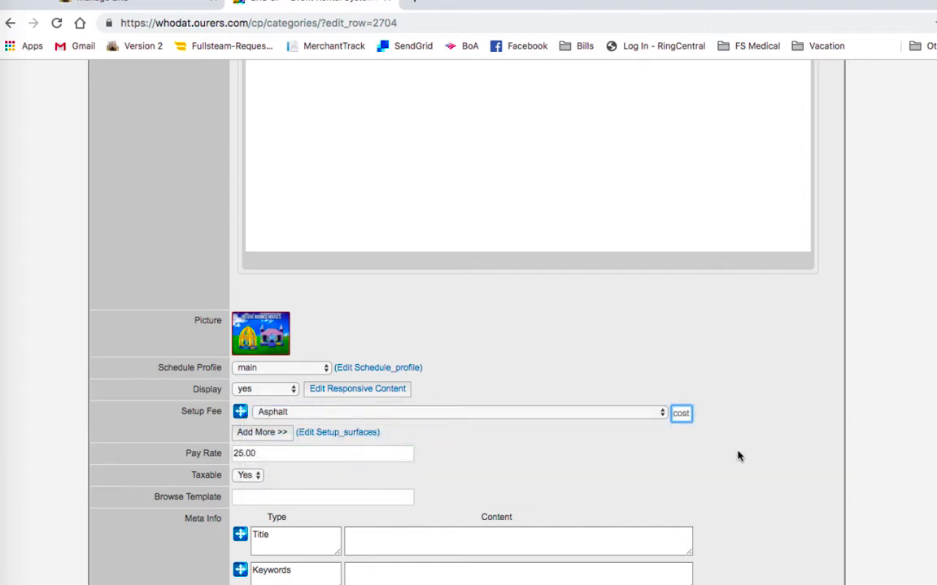
pyautogui.write('75')
pyautogui.scroll(2, 198, 339)
pyautogui.scroll(2, 198, 340)
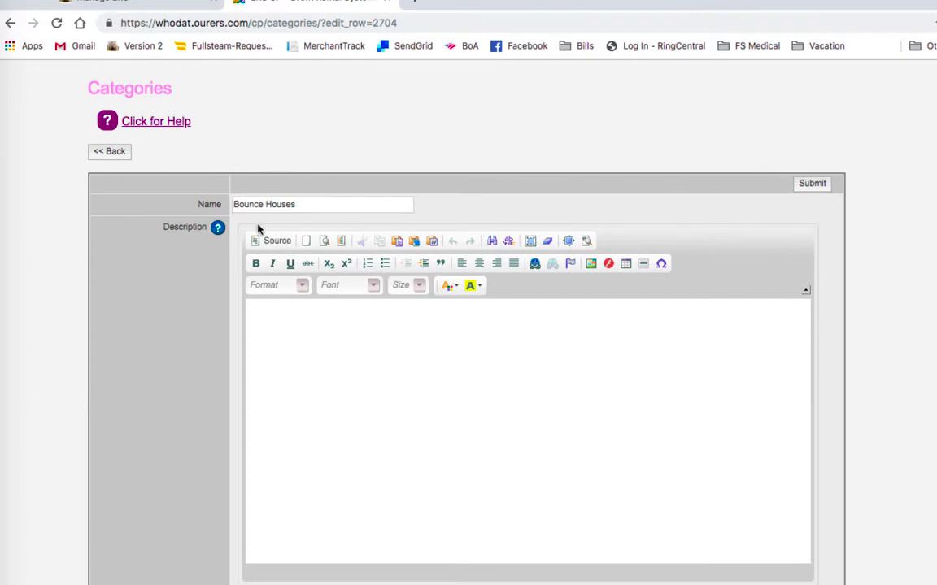
pyautogui.scroll(-4, 199, 406)
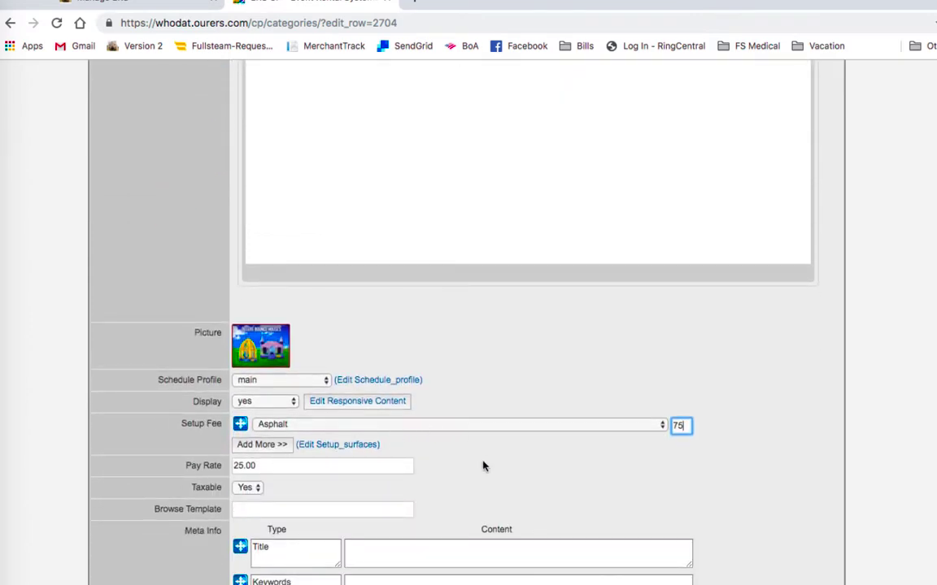
pyautogui.scroll(-3, 483, 466)
pyautogui.scroll(-3, 390, 447)
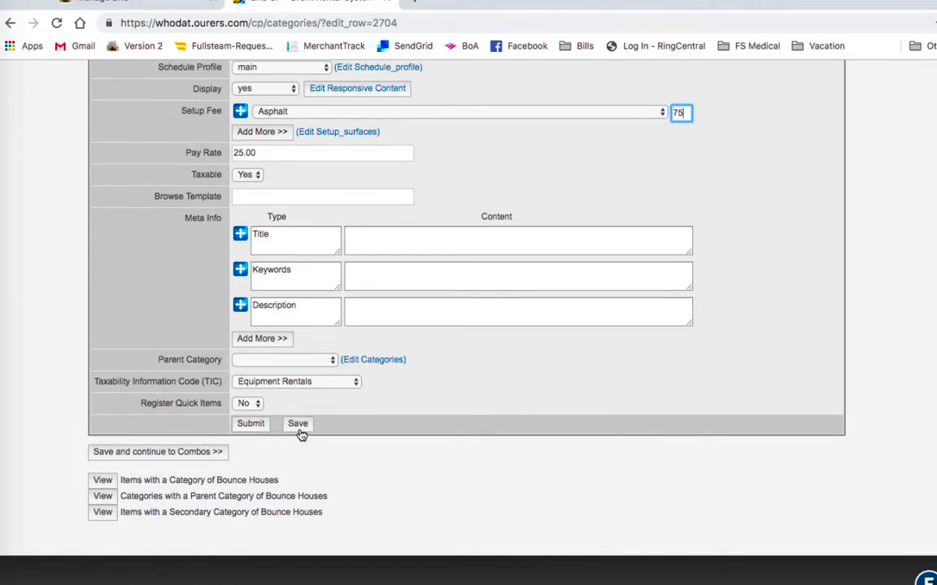
pyautogui.click(297, 426)
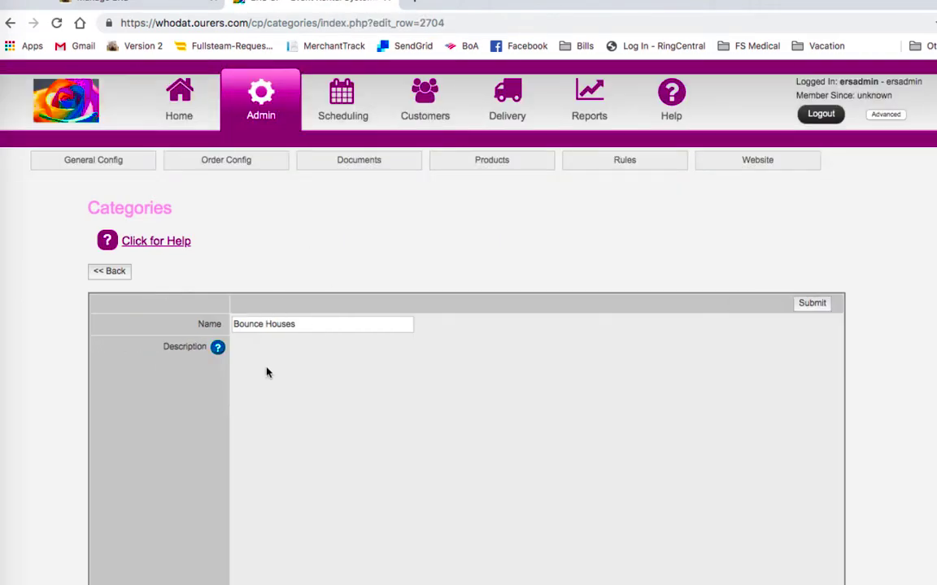
# Step: View the twelve items listed under the Bounce Houses category
pyautogui.scroll(-3, 266, 398)
pyautogui.scroll(-2, 631, 405)
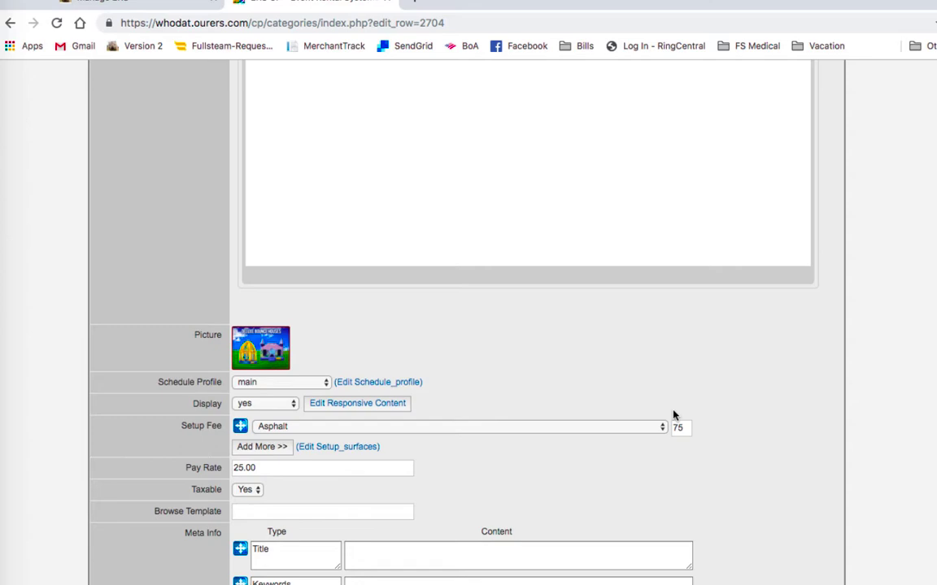
pyautogui.scroll(-4, 643, 439)
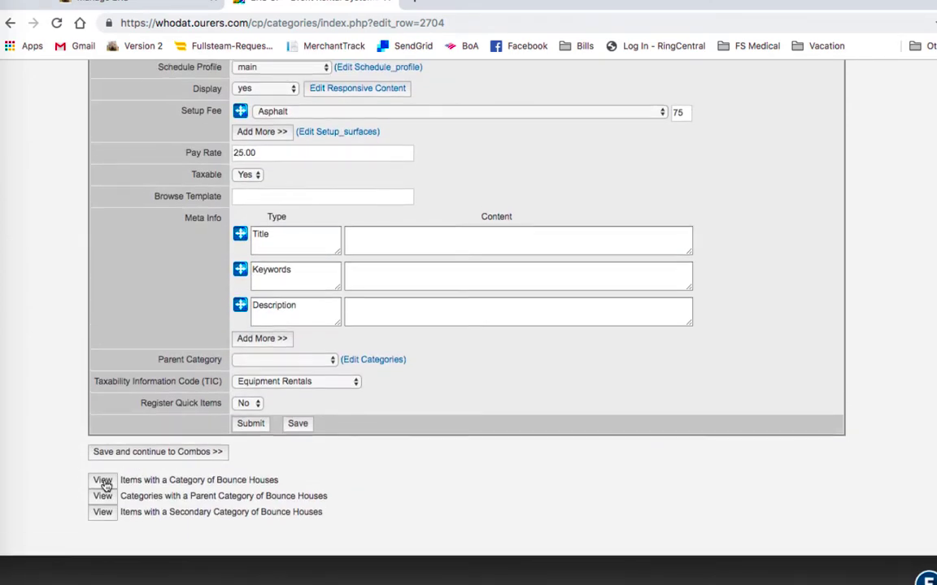
pyautogui.click(103, 481)
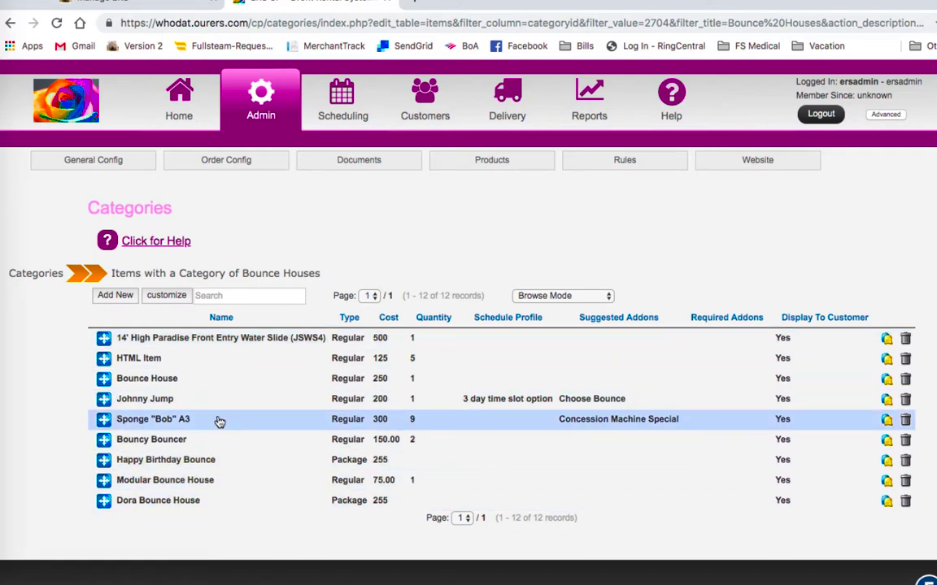
# Step: Open the Bouncy Bouncer item and scroll down to its Setup Fee field
pyautogui.click(203, 439)
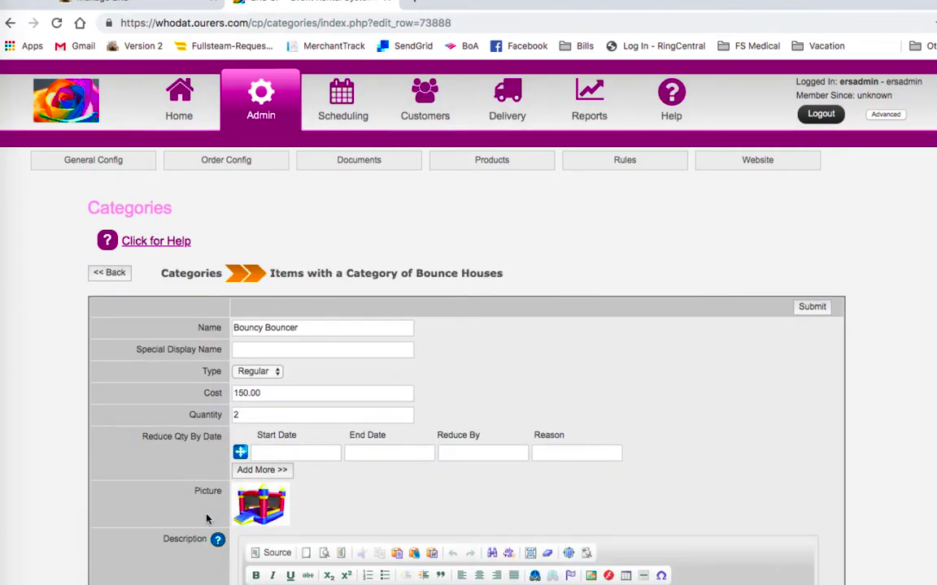
pyautogui.scroll(-2, 207, 519)
pyautogui.scroll(-5, 206, 519)
pyautogui.scroll(-2, 206, 519)
pyautogui.scroll(-2, 207, 519)
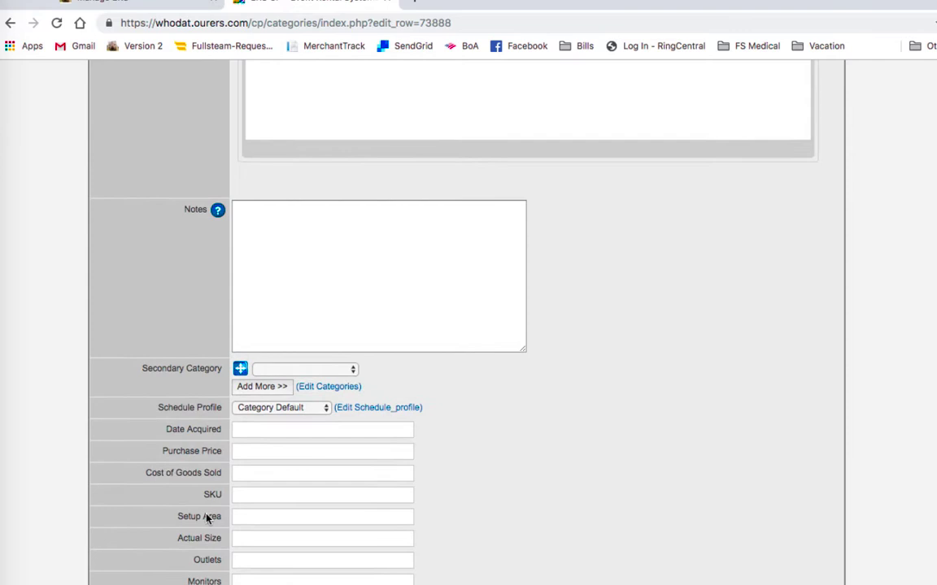
pyautogui.scroll(-1, 207, 518)
pyautogui.scroll(-3, 206, 519)
pyautogui.scroll(-1, 207, 517)
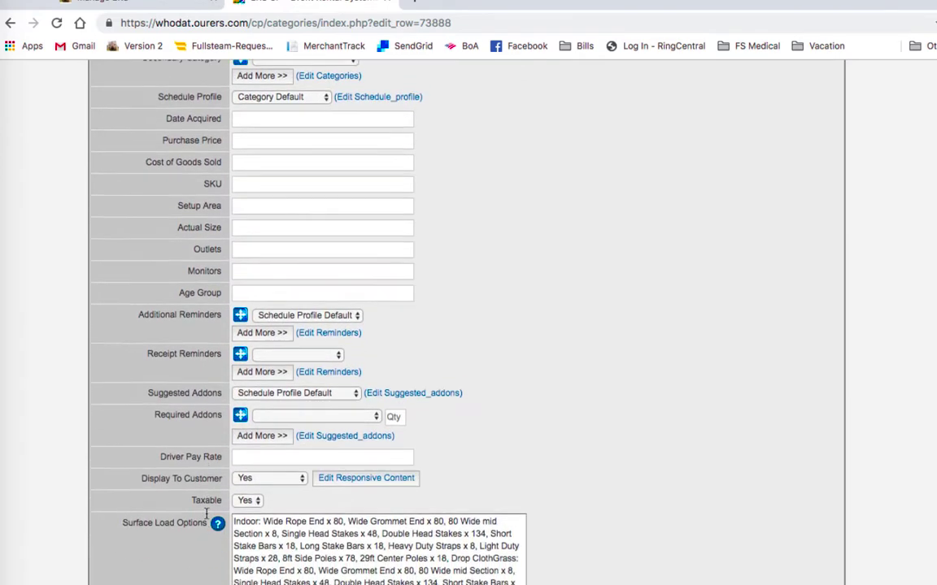
pyautogui.scroll(-3, 207, 515)
pyautogui.scroll(-2, 206, 517)
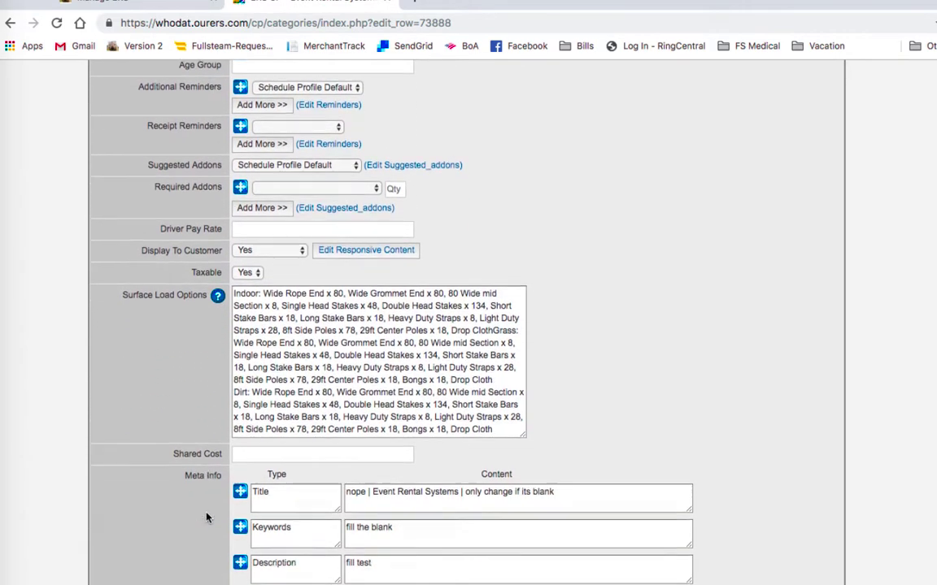
pyautogui.scroll(-3, 207, 517)
pyautogui.scroll(-2, 206, 517)
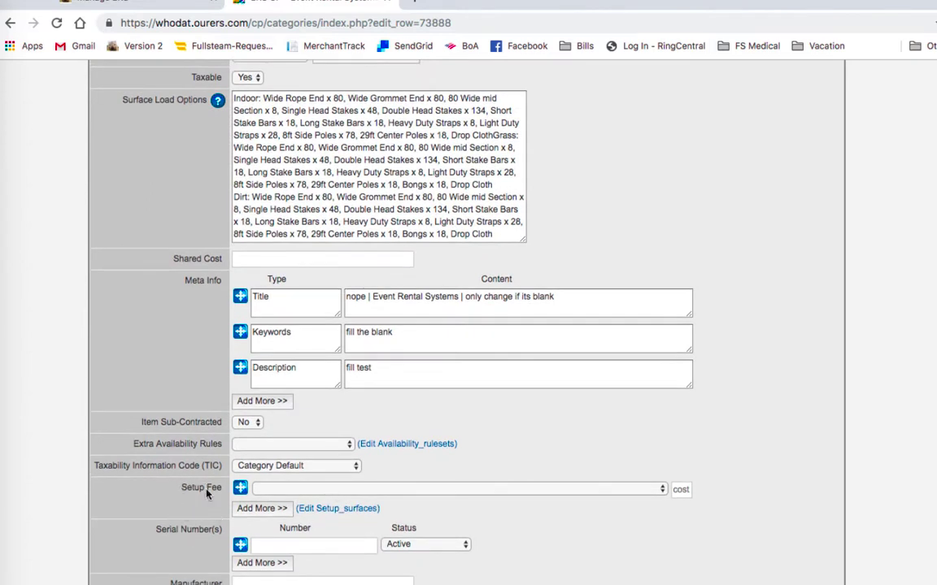
# Step: Set Bouncy Bouncer's Setup Fee to Asphalt with cost 35 and submit
pyautogui.click(301, 493)
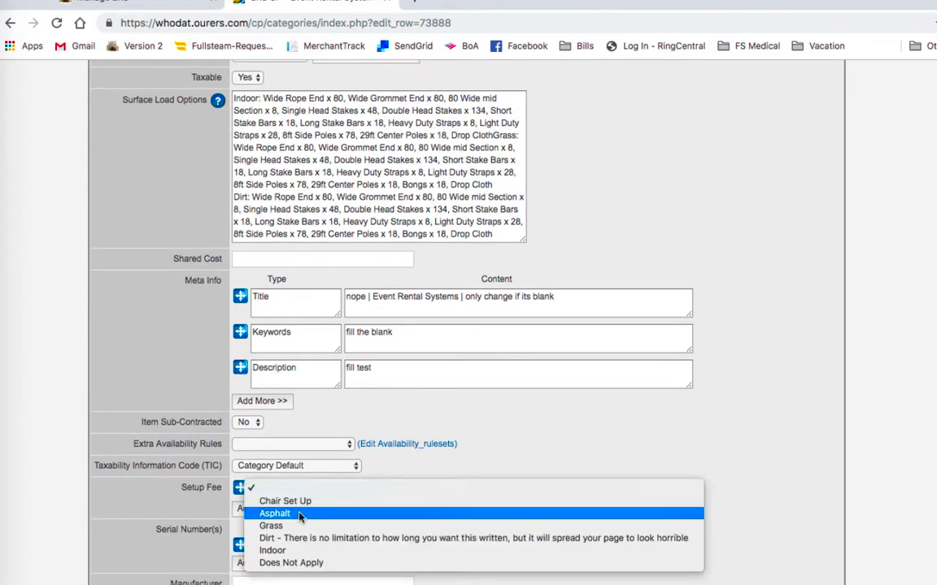
pyautogui.click(272, 512)
pyautogui.click(686, 490)
pyautogui.write('35')
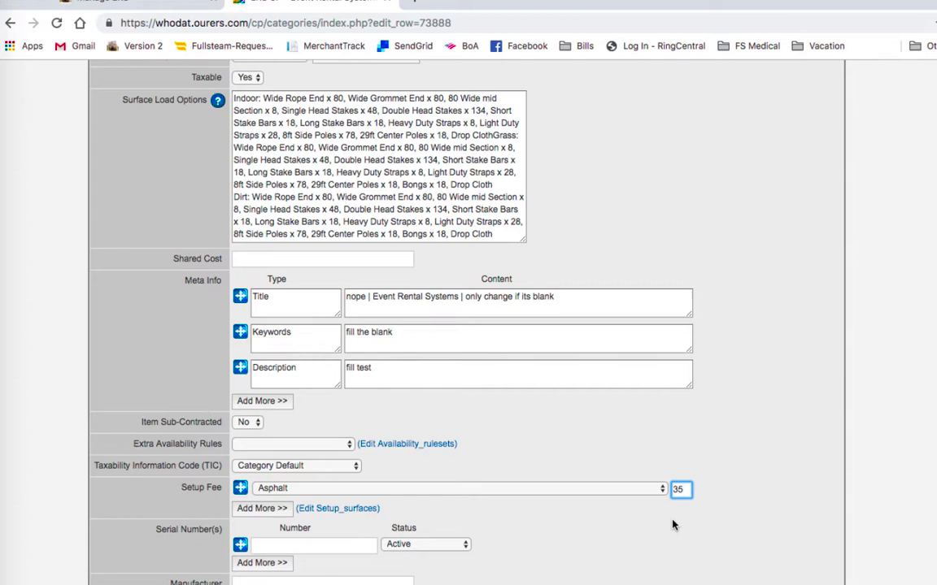
pyautogui.scroll(-10, 483, 467)
pyautogui.scroll(10, 483, 467)
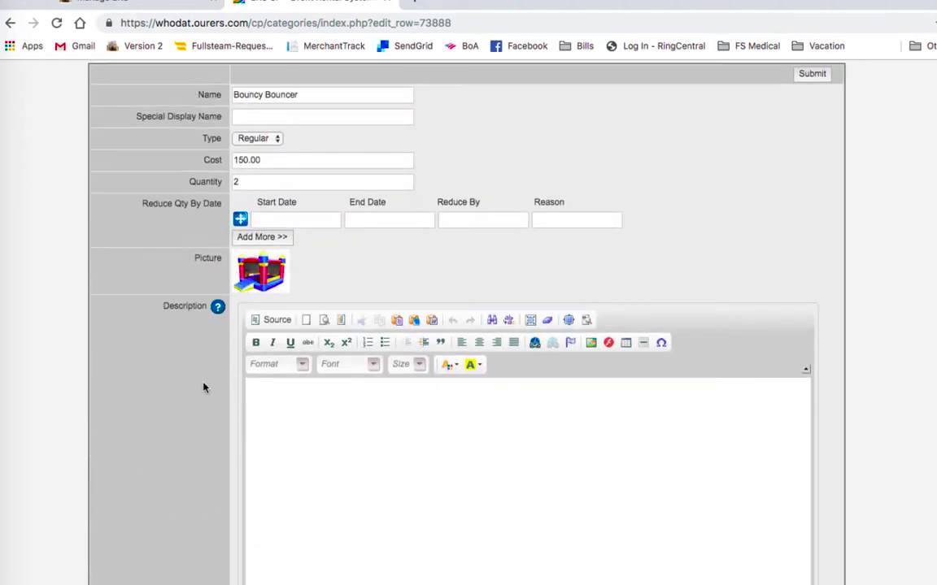
pyautogui.scroll(-2, 203, 421)
pyautogui.scroll(-2, 203, 420)
pyautogui.scroll(-5, 203, 420)
pyautogui.scroll(-5, 179, 365)
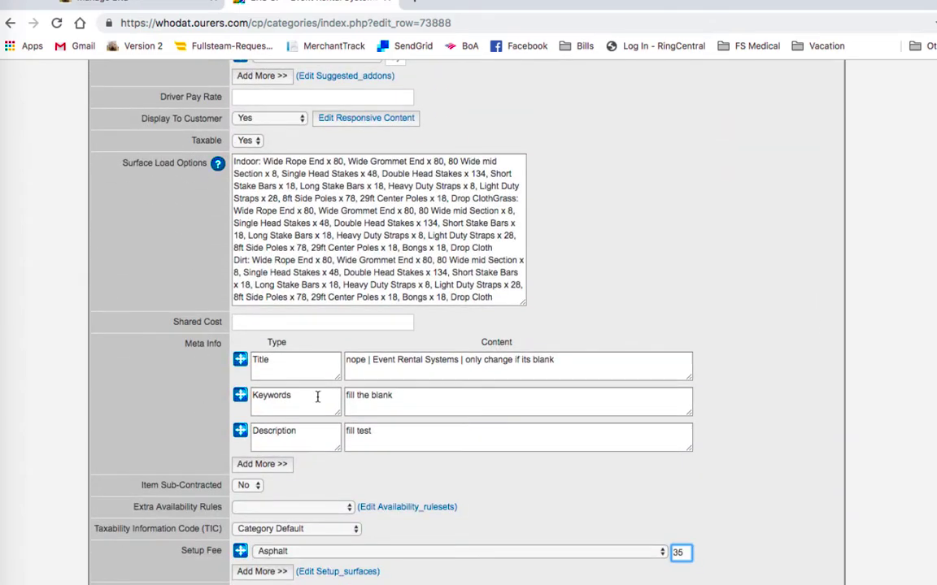
pyautogui.scroll(-3, 351, 483)
pyautogui.scroll(-2, 282, 485)
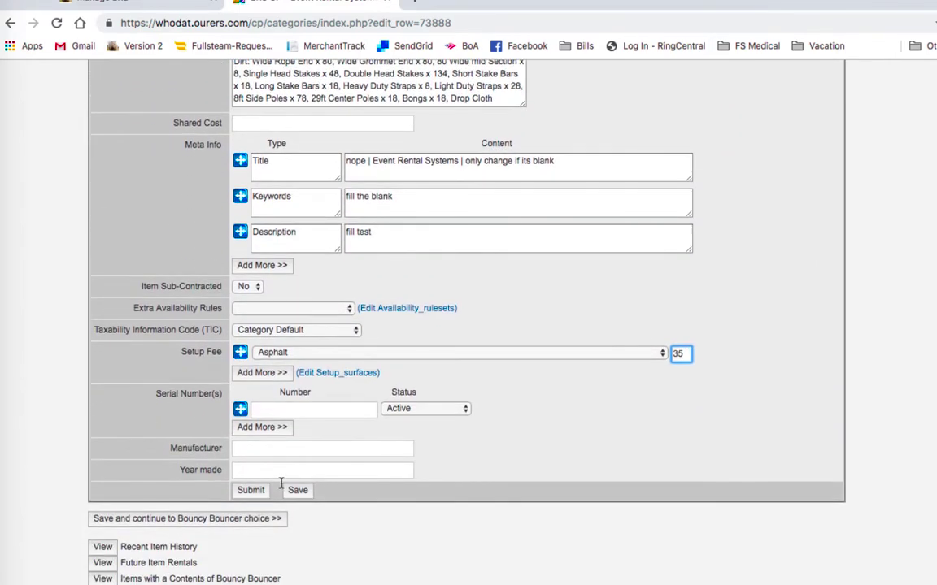
pyautogui.click(255, 497)
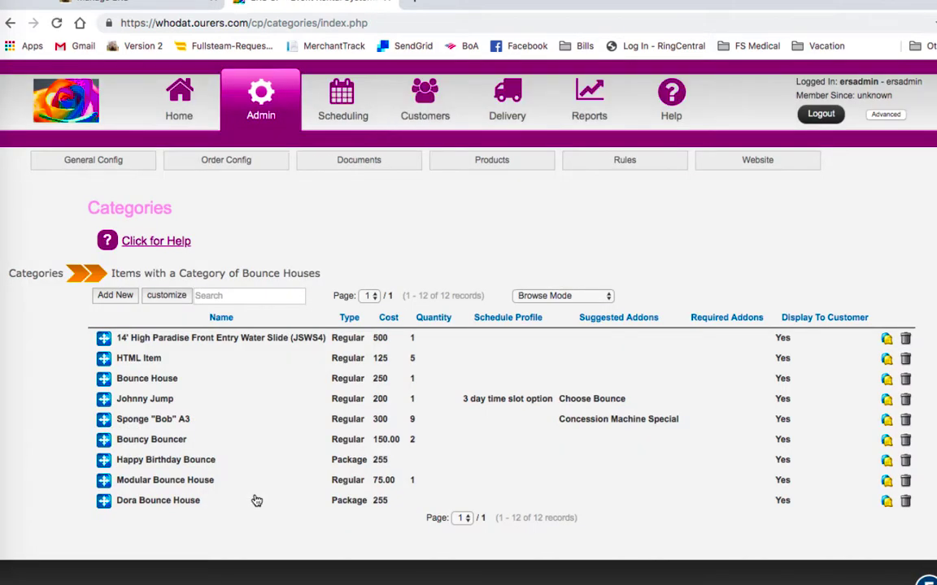
# Step: Clear the Asphalt surface's 75 cost, submit, and return to Product Categories
pyautogui.click(227, 161)
pyautogui.click(215, 259)
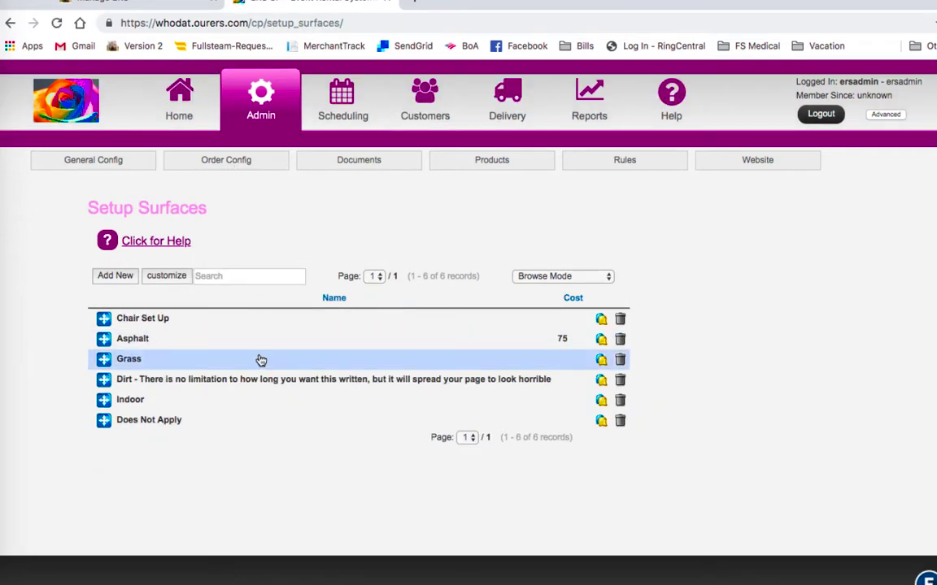
pyautogui.click(565, 346)
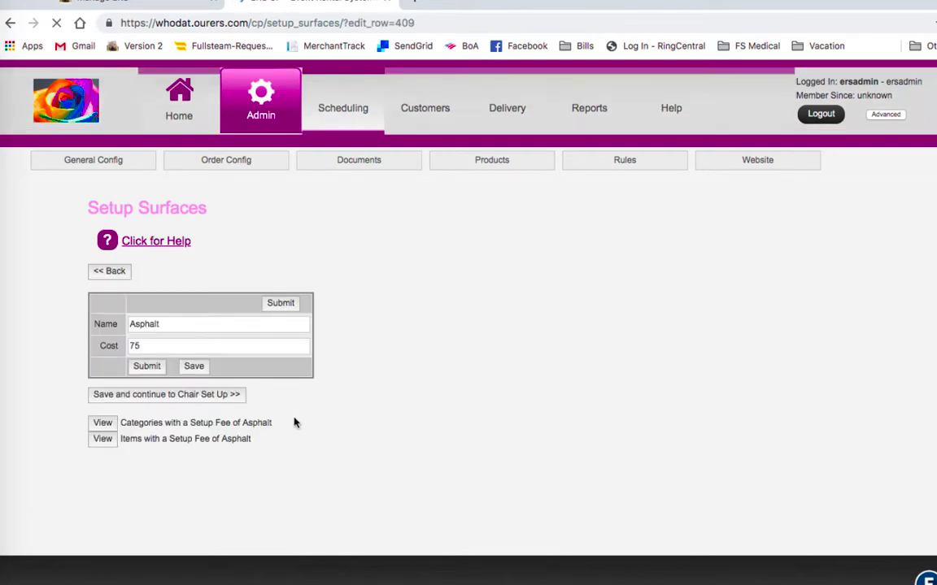
pyautogui.click(208, 347)
pyautogui.press('BackSpace')
pyautogui.press('BackSpace')
pyautogui.click(147, 367)
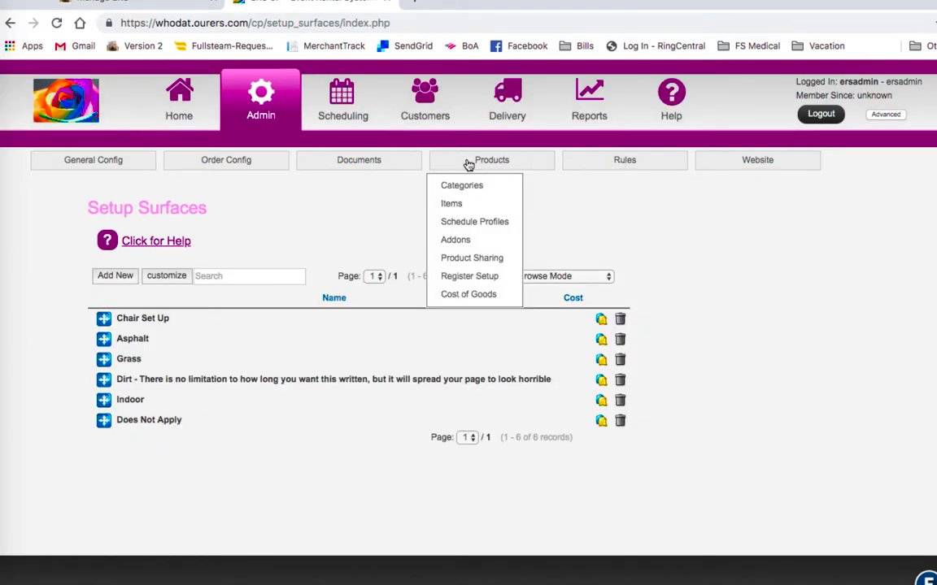
pyautogui.click(464, 185)
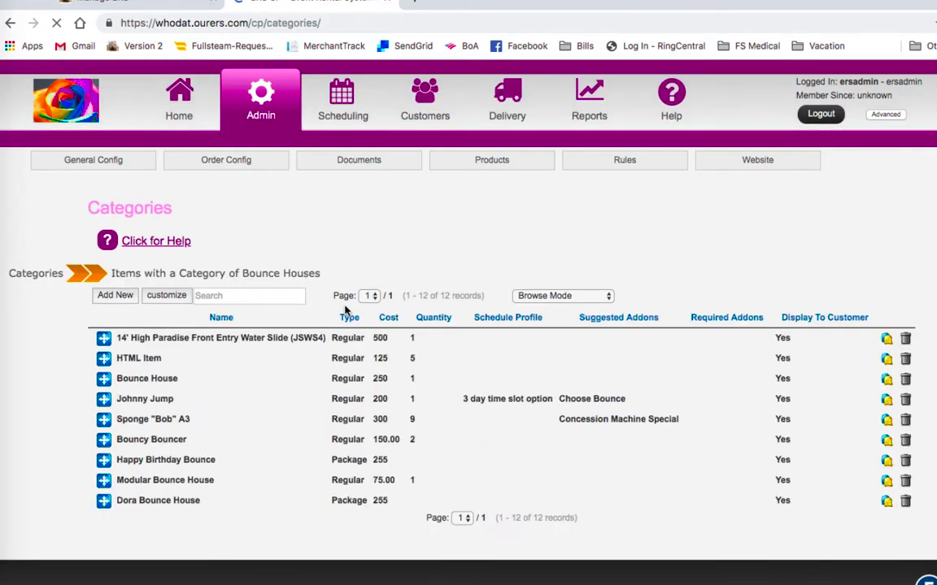